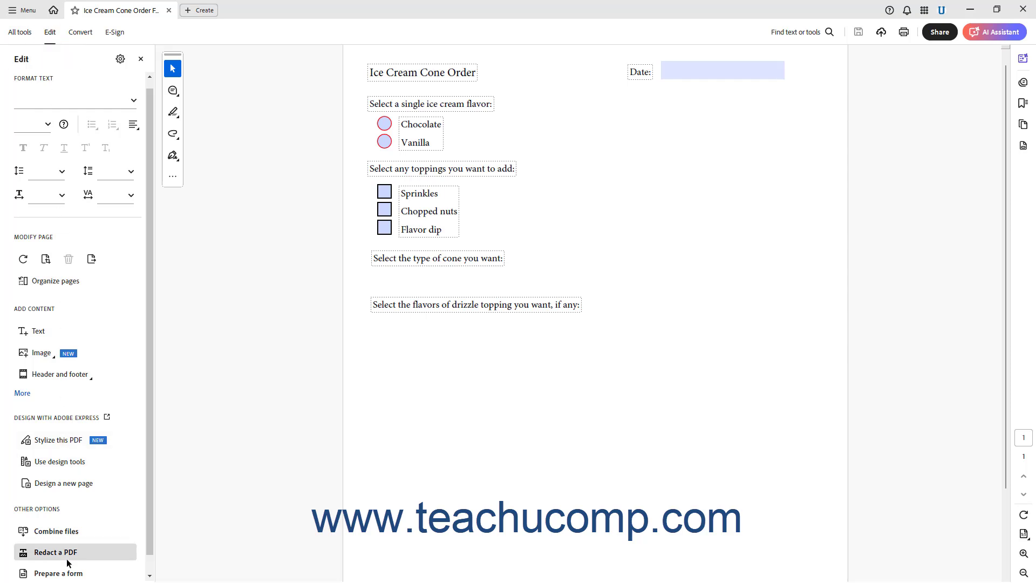
# Start Prepare a form on the order form and pick the Drop-down list field tool
pyautogui.click(65, 573)
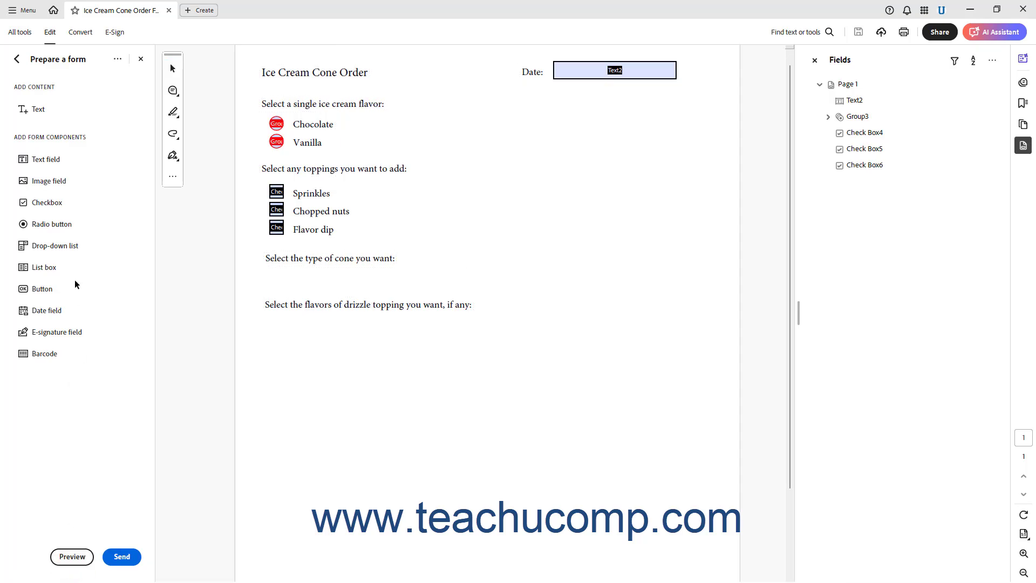
pyautogui.click(69, 244)
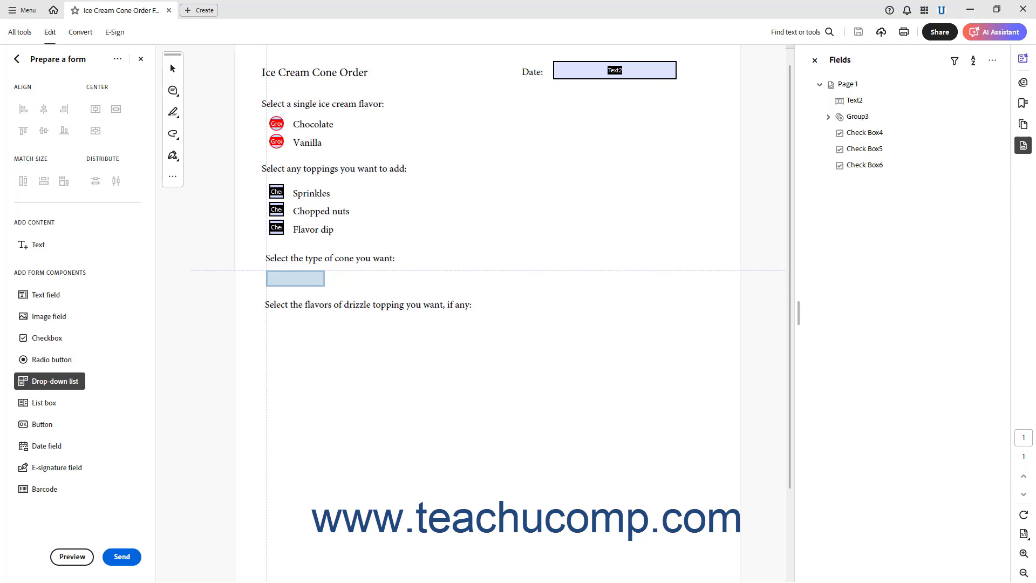
# Place Dropdown7 under 'Select the type of cone you want:' and select it
pyautogui.click(267, 272)
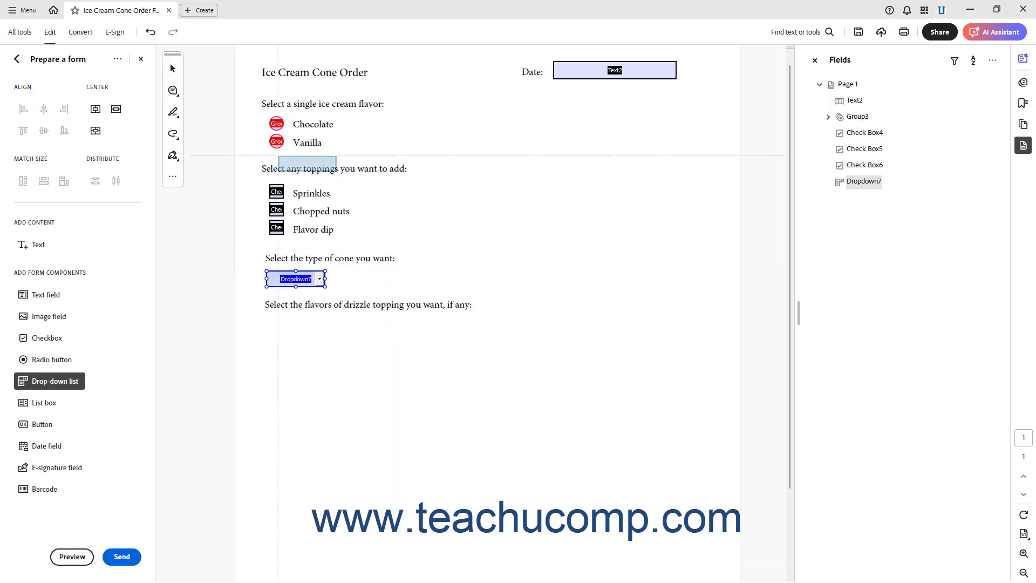
pyautogui.click(172, 70)
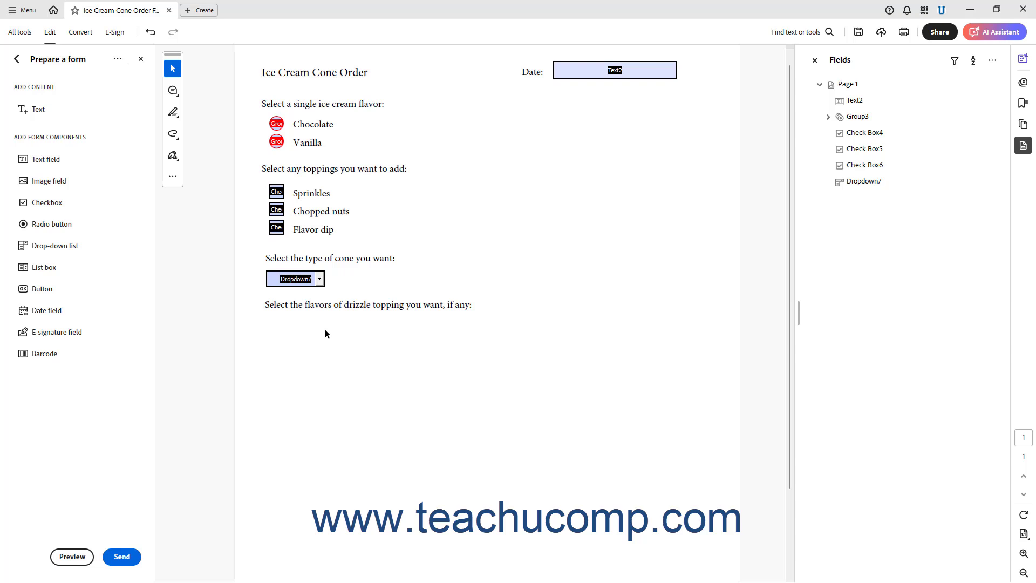
pyautogui.click(292, 276)
# Name the cone drop-down ConeDropdown, mark it Required, and show its Options
pyautogui.doubleClick(292, 278)
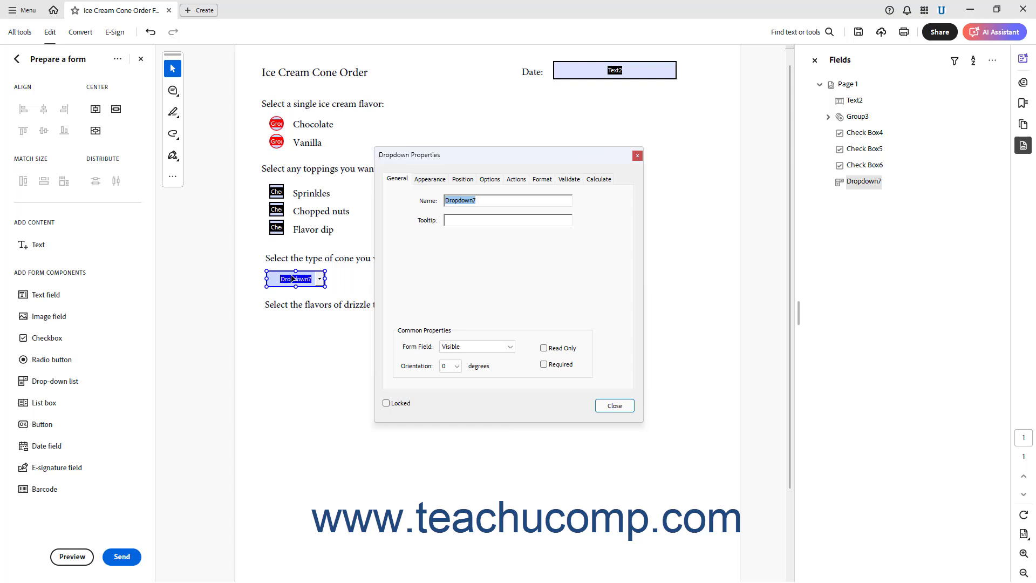
pyautogui.write('ConeDropdown')
pyautogui.click(543, 365)
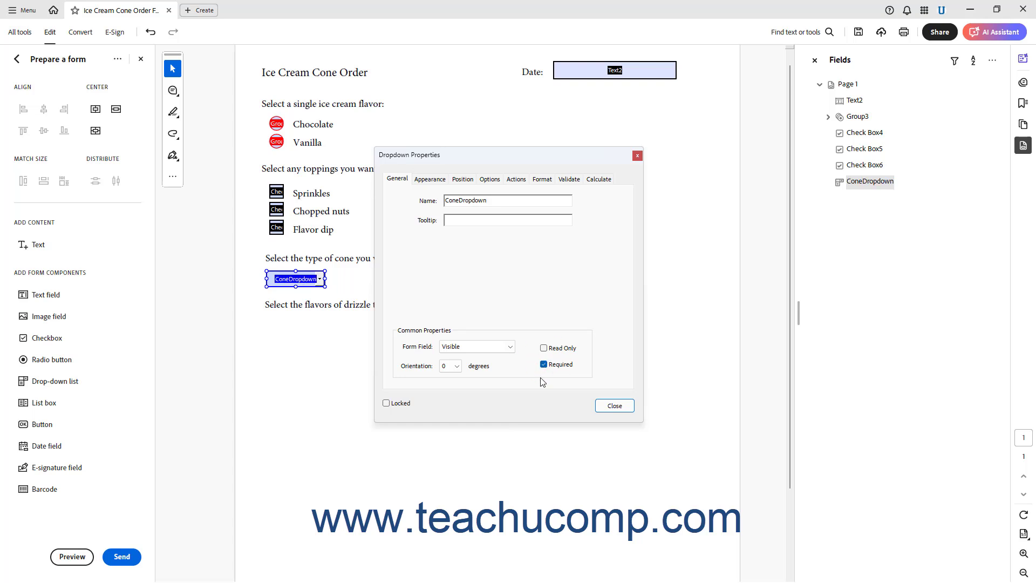
pyautogui.click(490, 179)
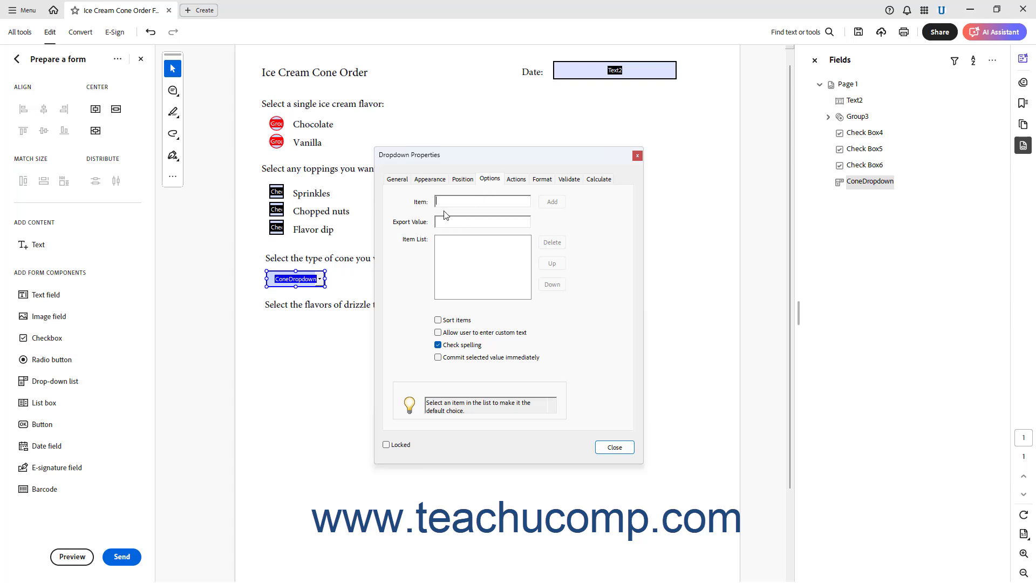
# Add Cake Cone, Sugar Cone, Waffle Cone and Pretzel Cone as drop-down items
pyautogui.write('Cake Cone')
pyautogui.click(448, 222)
pyautogui.click(557, 201)
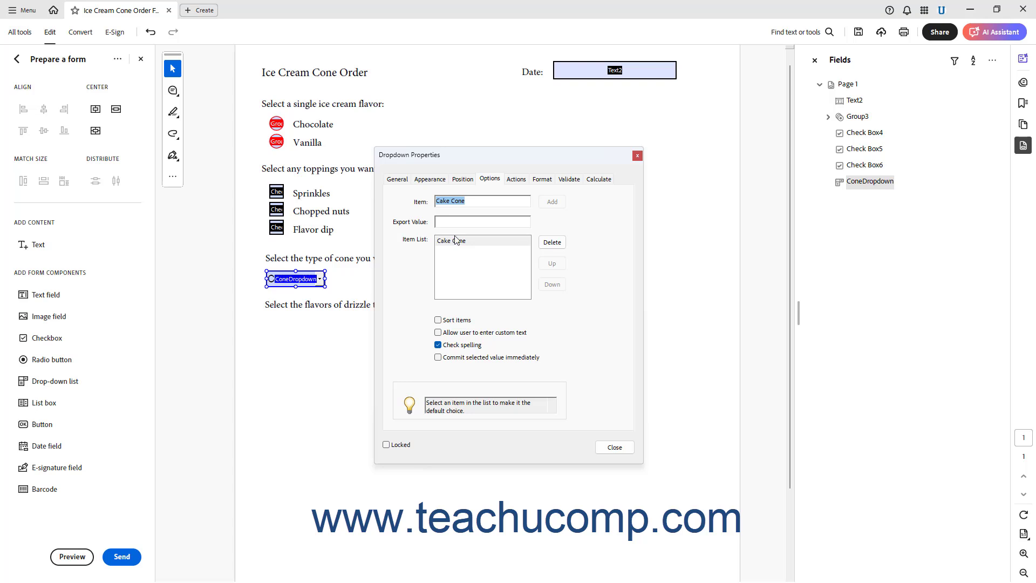
pyautogui.write('Sugar Cone')
pyautogui.click(552, 201)
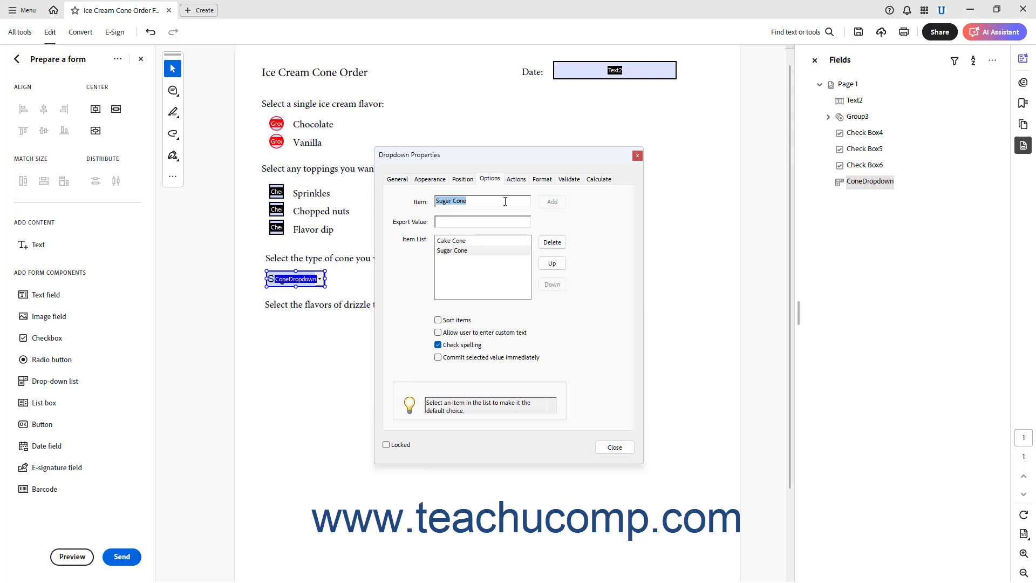
pyautogui.write('Waffle Cone')
pyautogui.click(553, 203)
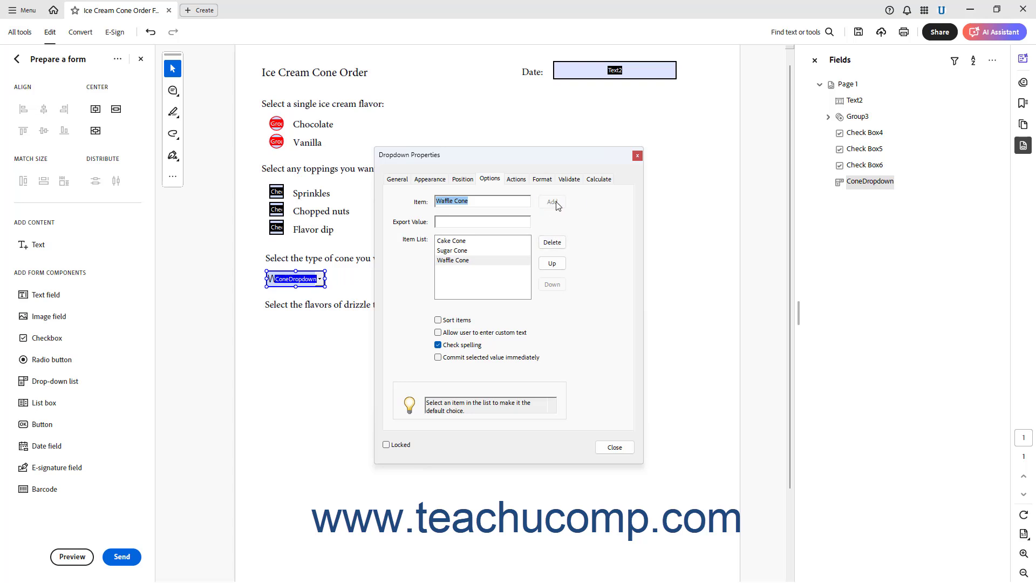
pyautogui.write('Pre')
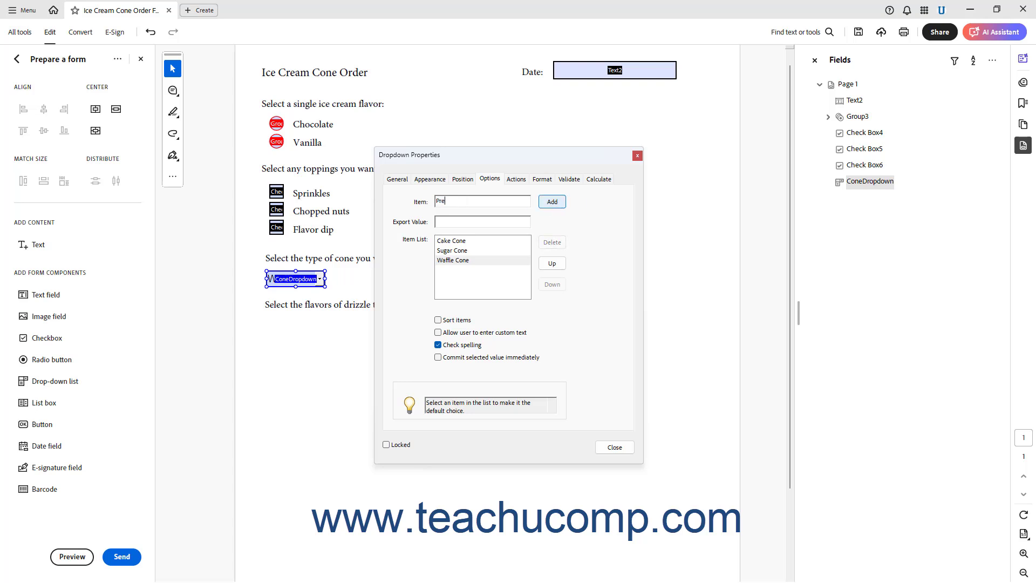
pyautogui.write('tzel Cone')
pyautogui.click(560, 205)
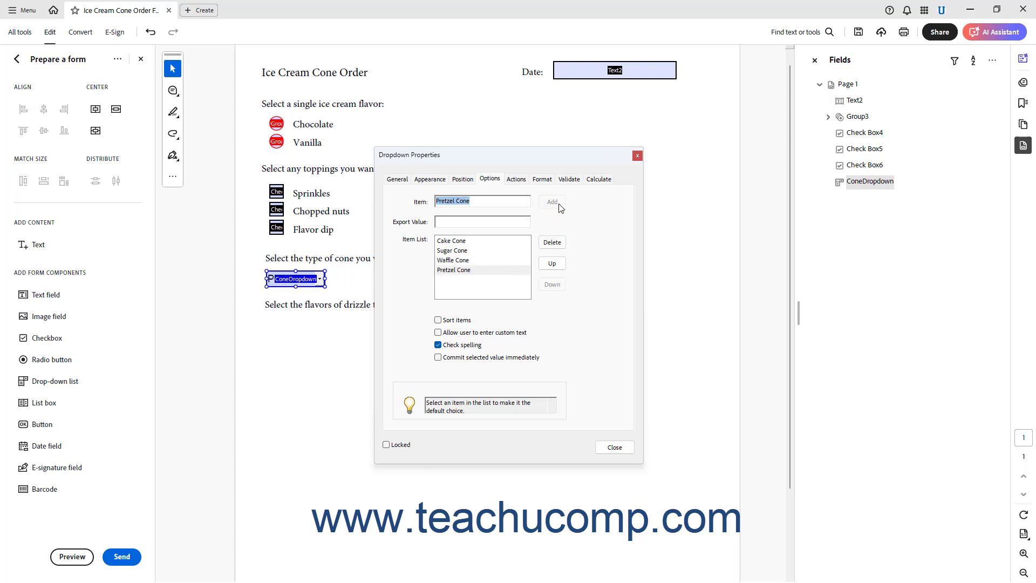
pyautogui.click(468, 272)
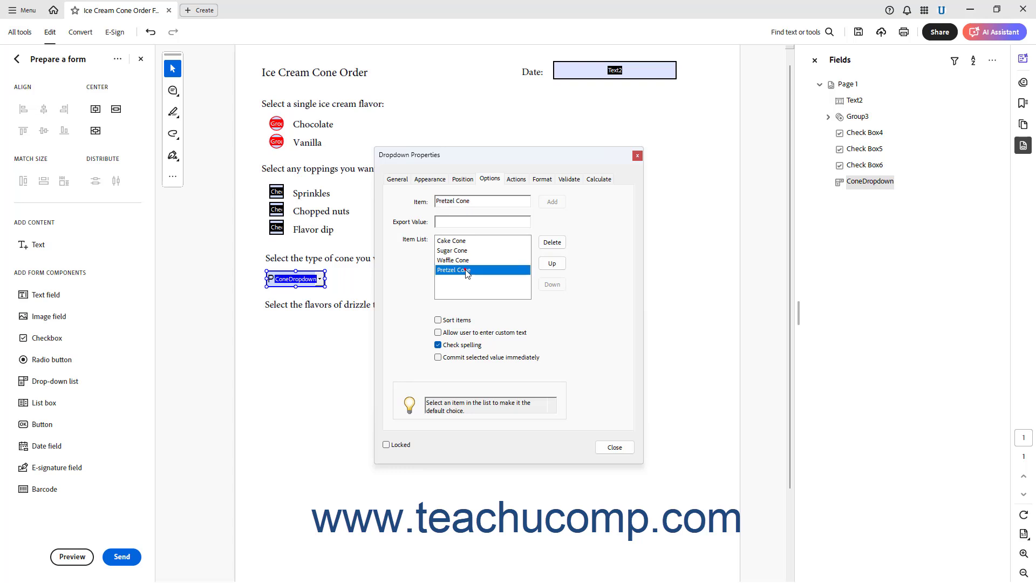
# Delete Pretzel Cone, keep Waffle Cone below Sugar Cone, and make Sugar Cone the default
pyautogui.click(551, 242)
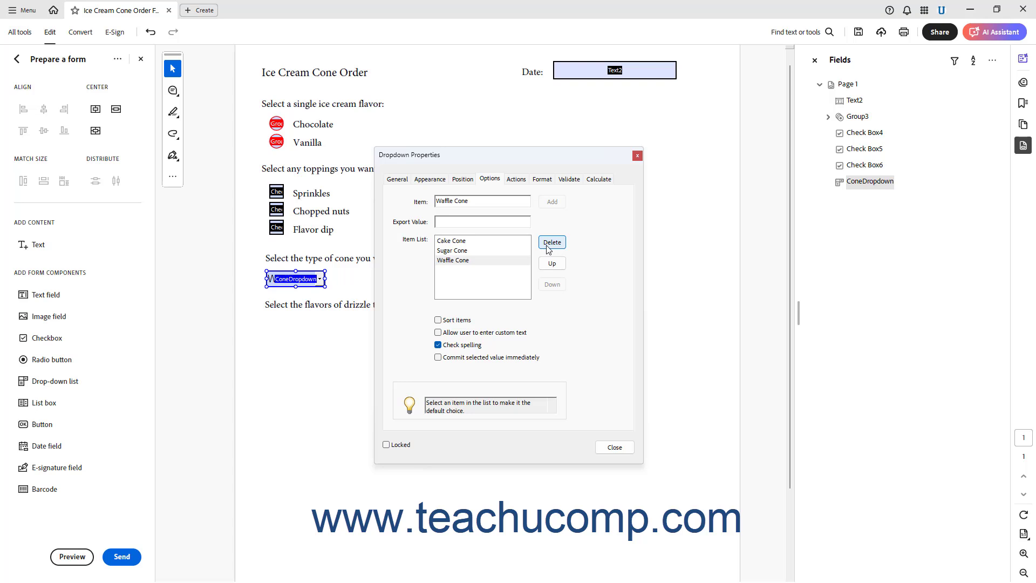
pyautogui.click(467, 261)
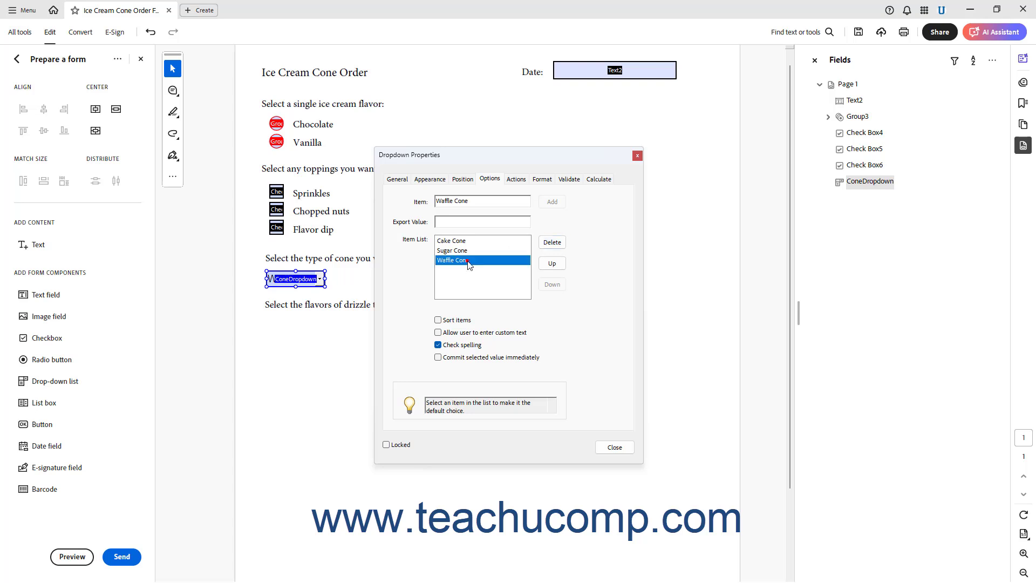
pyautogui.click(553, 263)
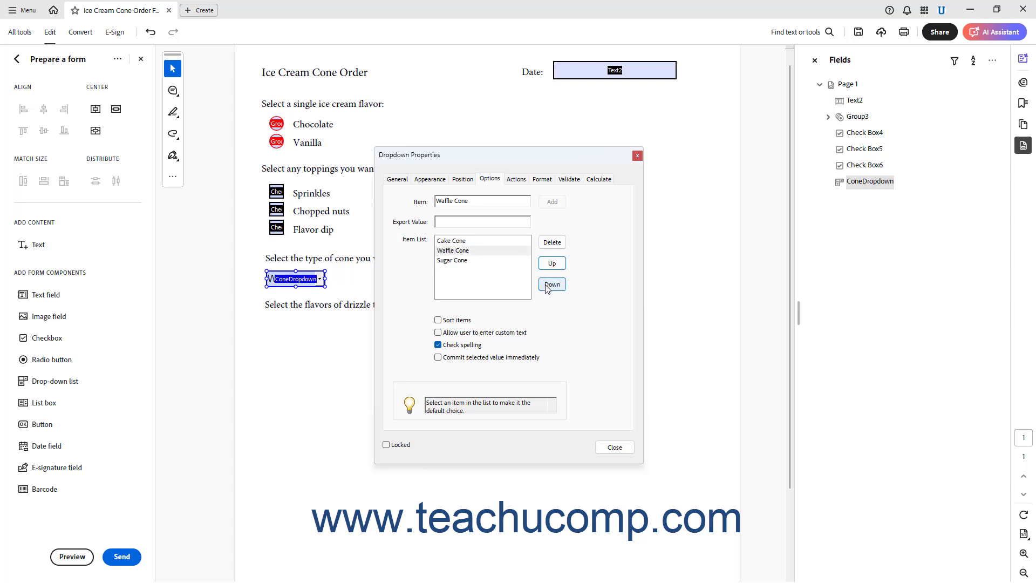
pyautogui.click(551, 285)
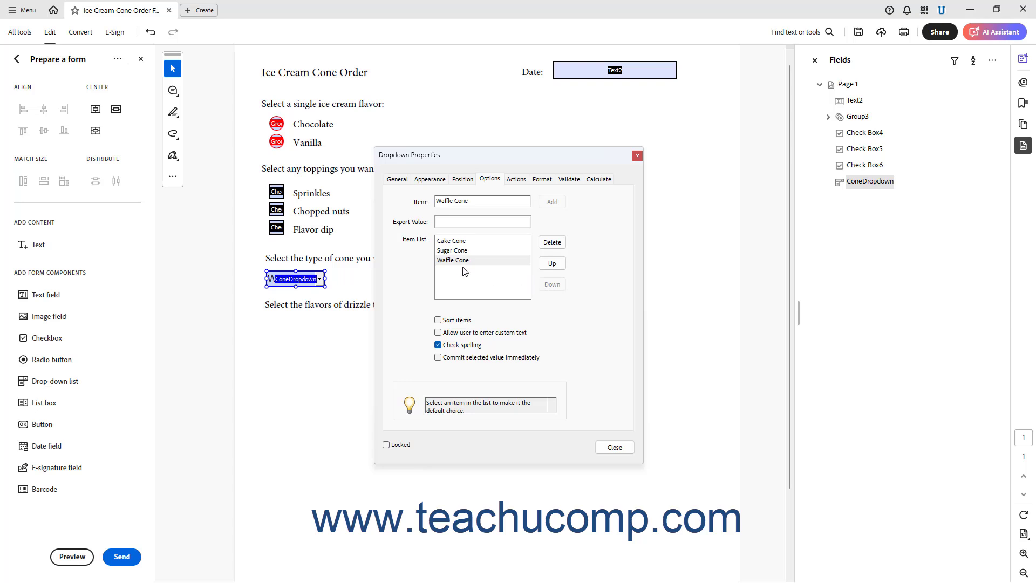
pyautogui.click(460, 251)
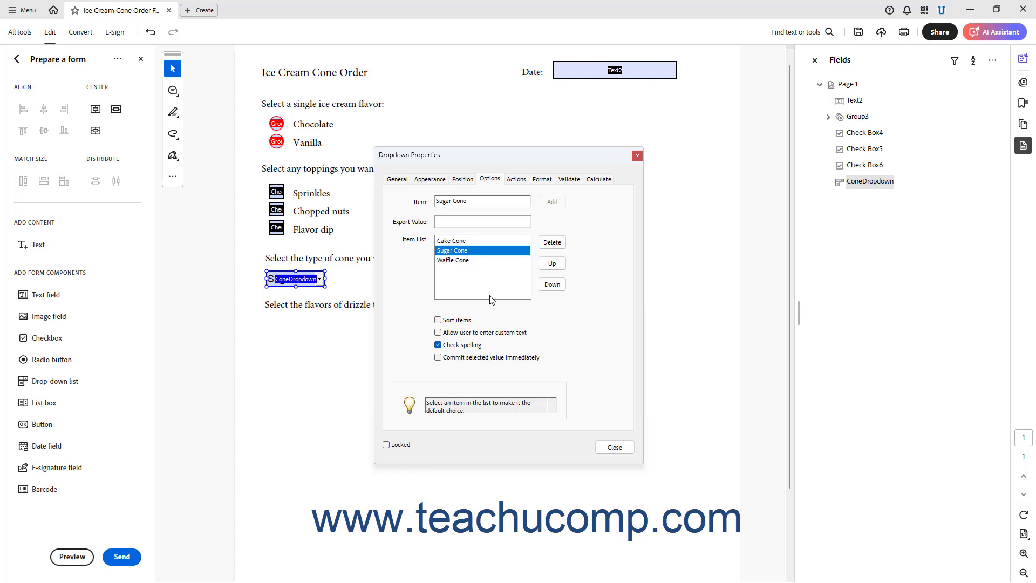
# Turn off Check spelling for ConeDropdown, leaving other options unchanged, and close its properties
pyautogui.click(438, 332)
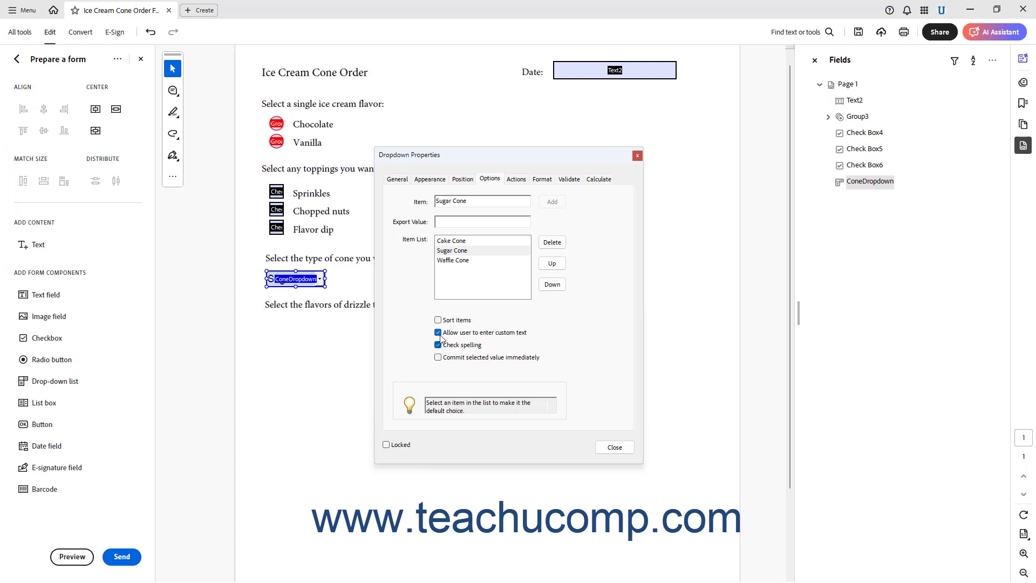
pyautogui.click(438, 332)
pyautogui.click(437, 344)
pyautogui.click(441, 357)
pyautogui.click(438, 357)
pyautogui.click(614, 448)
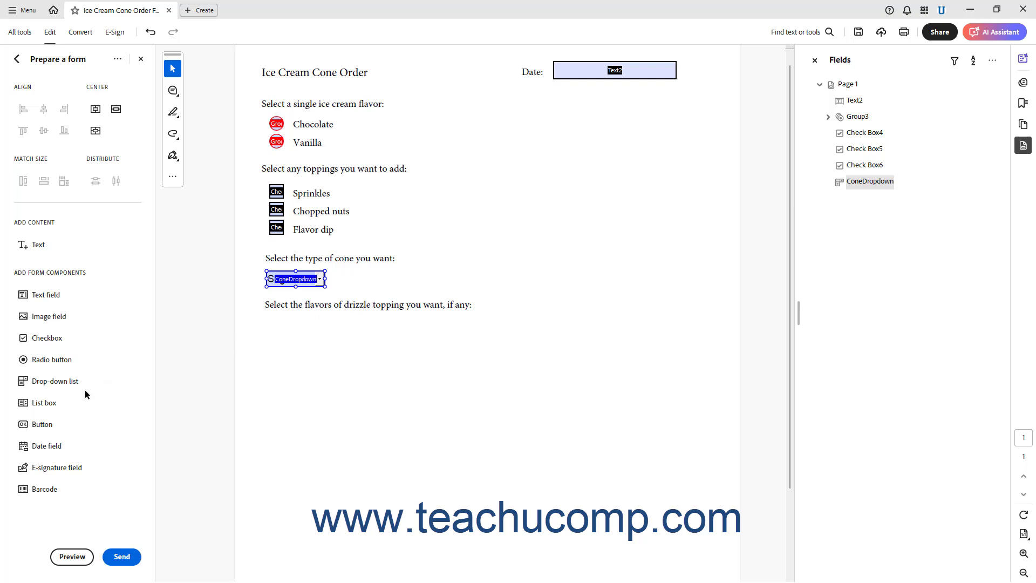
# Place list box List Box8 under the drizzle-topping question, then return to the Select tool
pyautogui.click(52, 403)
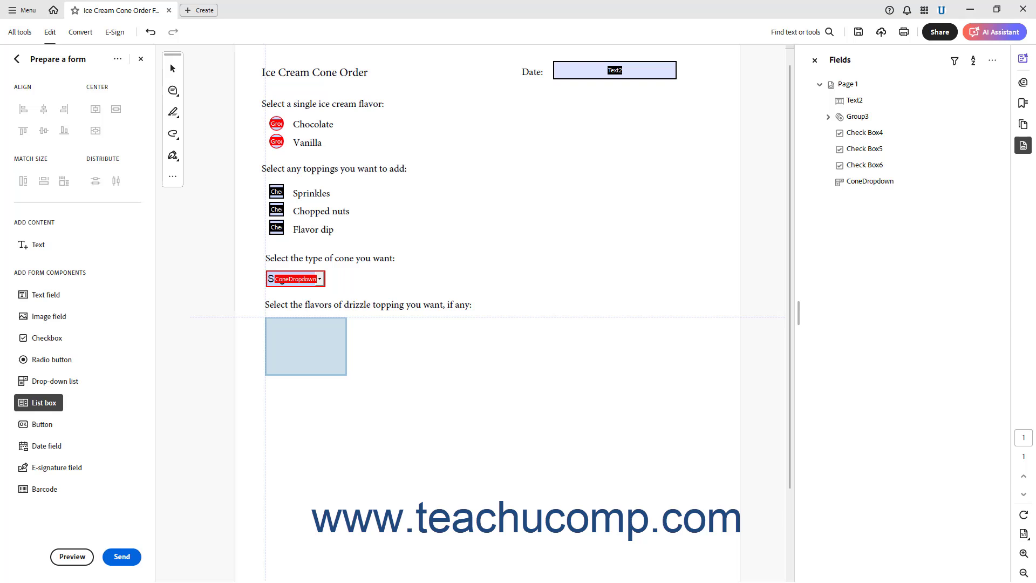
pyautogui.click(265, 319)
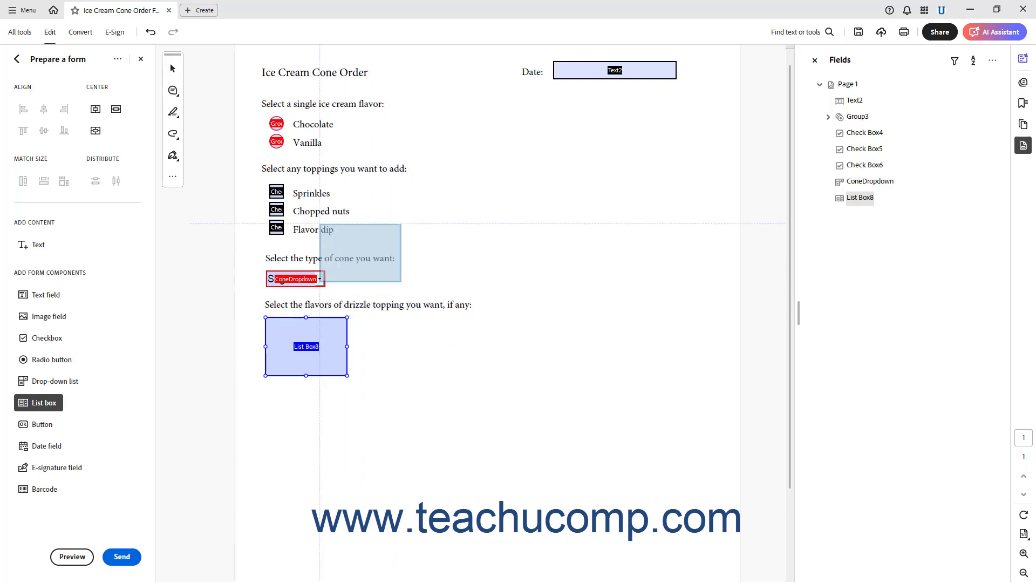
pyautogui.click(172, 69)
pyautogui.click(172, 69)
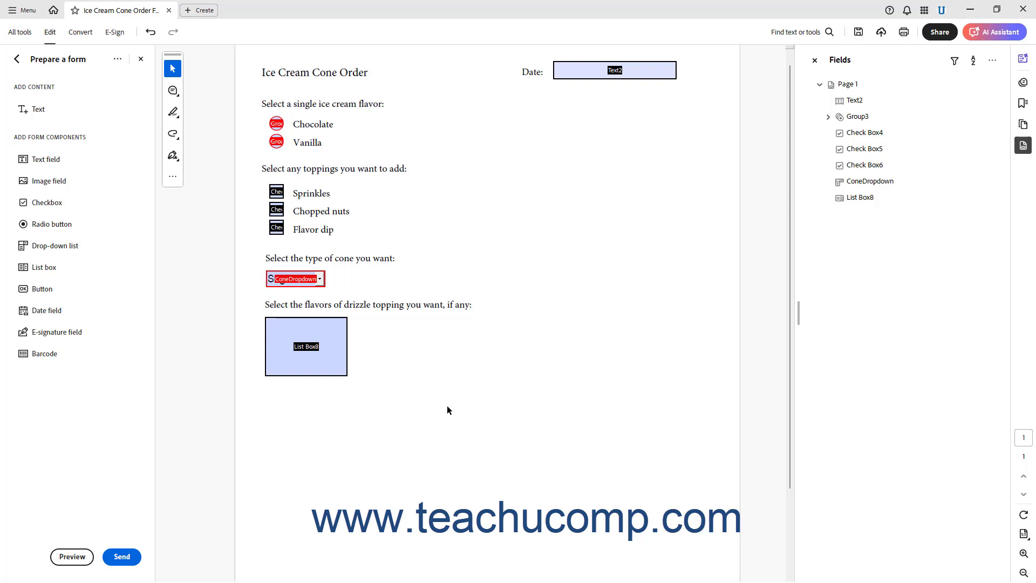
# Rename List Box8 to DrizzleList and show its item Options
pyautogui.click(334, 357)
pyautogui.doubleClick(334, 360)
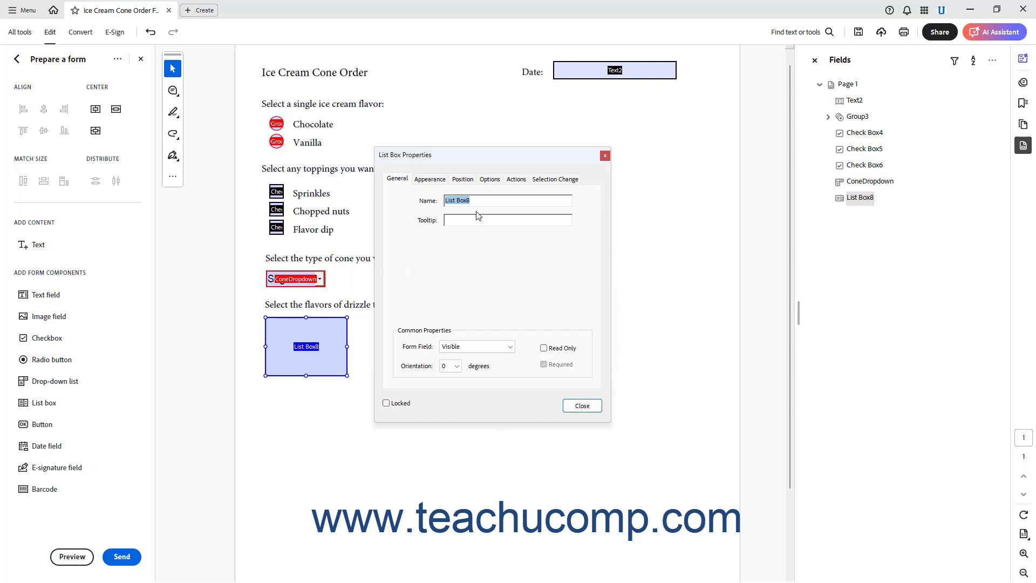
pyautogui.write('DrizzleList')
pyautogui.click(489, 179)
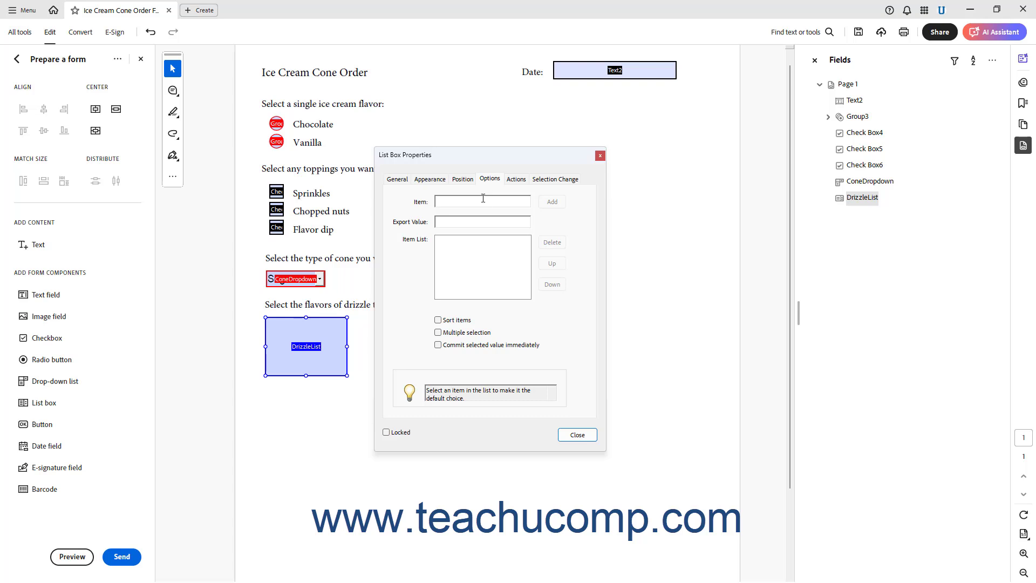
# Add Chocolate, Vanilla and Strawberry as DrizzleList items
pyautogui.write('Chocolate')
pyautogui.click(552, 202)
pyautogui.write('Vanilla')
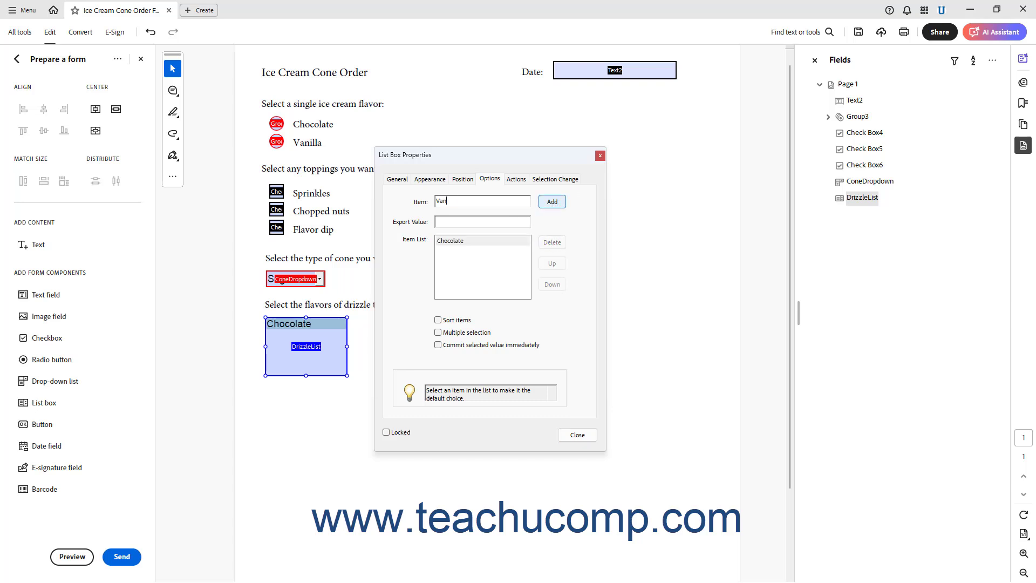
pyautogui.click(553, 205)
pyautogui.write('Strawberry')
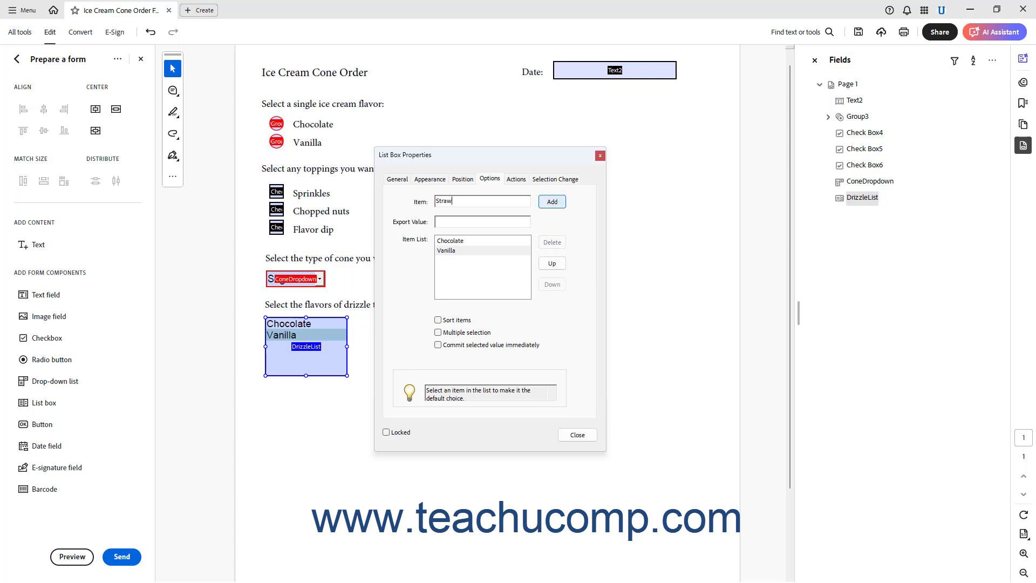
pyautogui.click(558, 206)
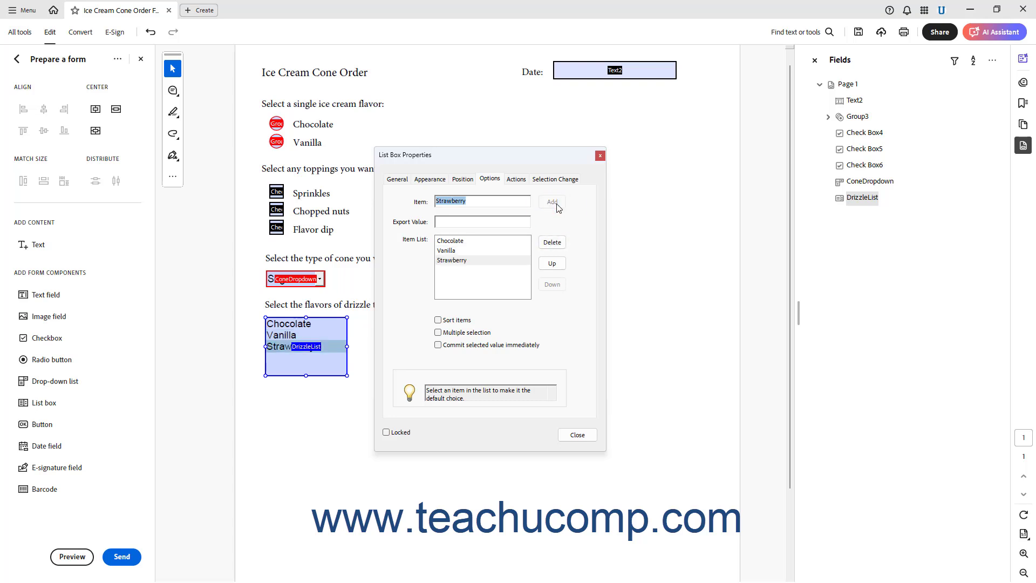